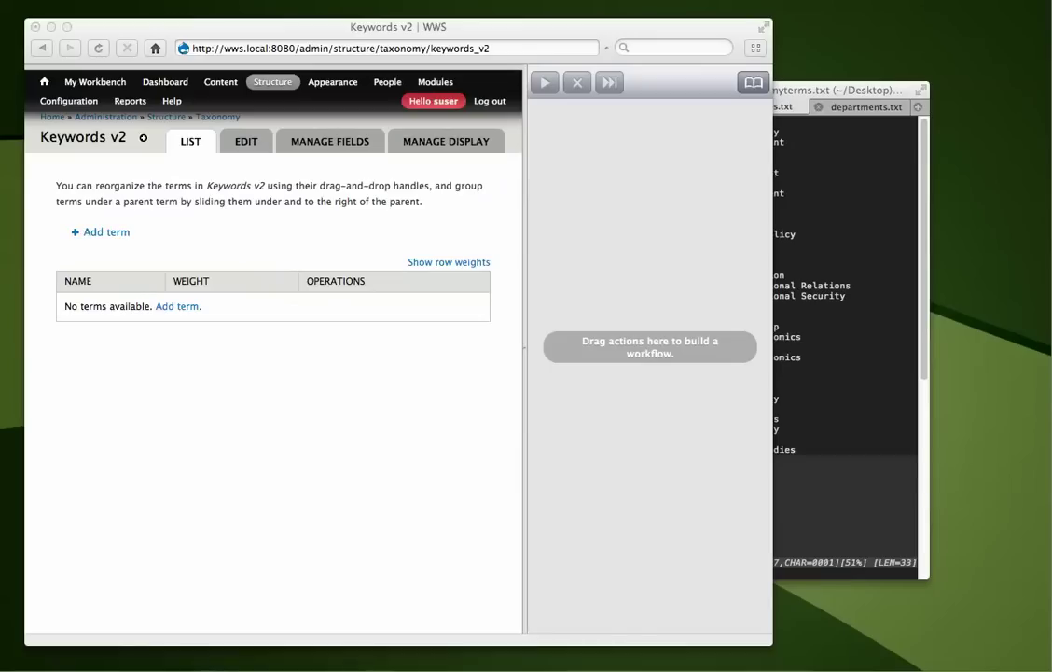
Review the terms in myterms.txt, then return to the browser and workflow window
click(836, 488)
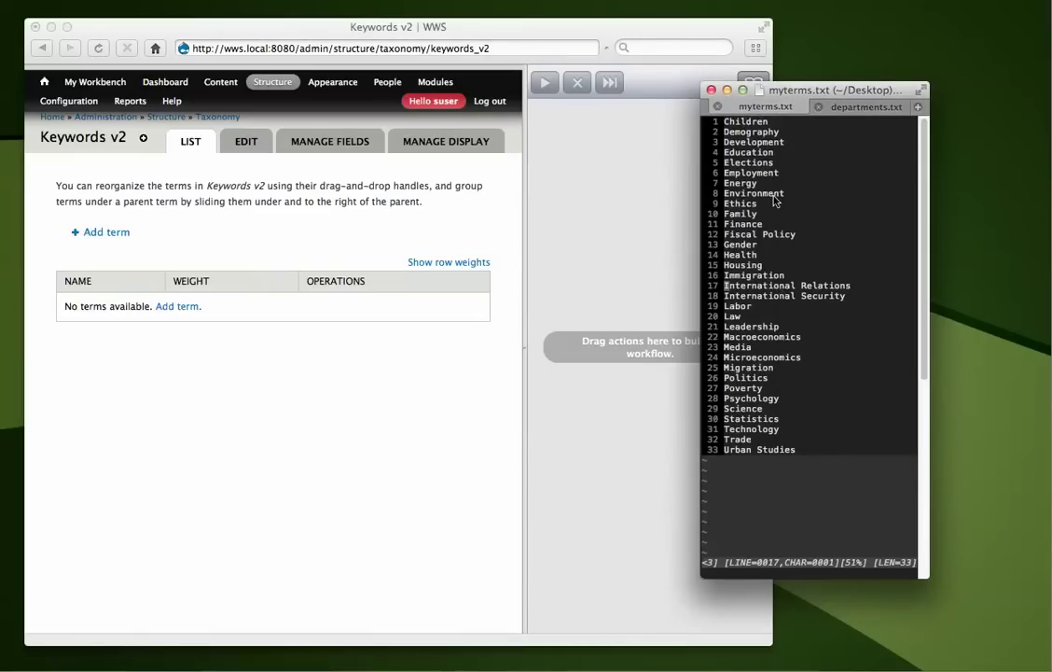
click(180, 318)
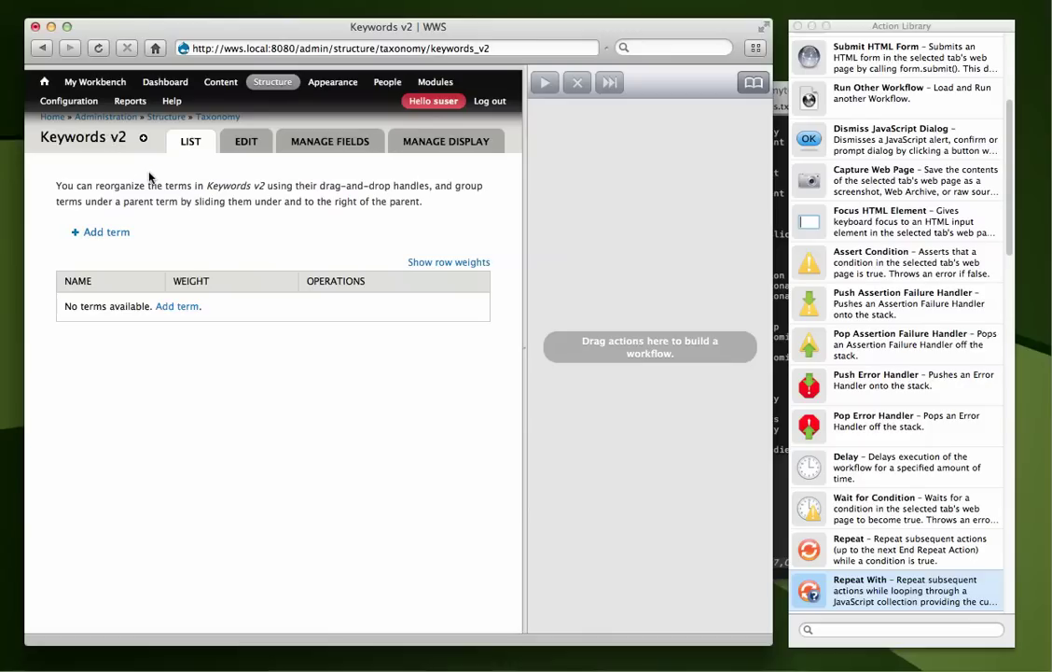
key(super+Tab)
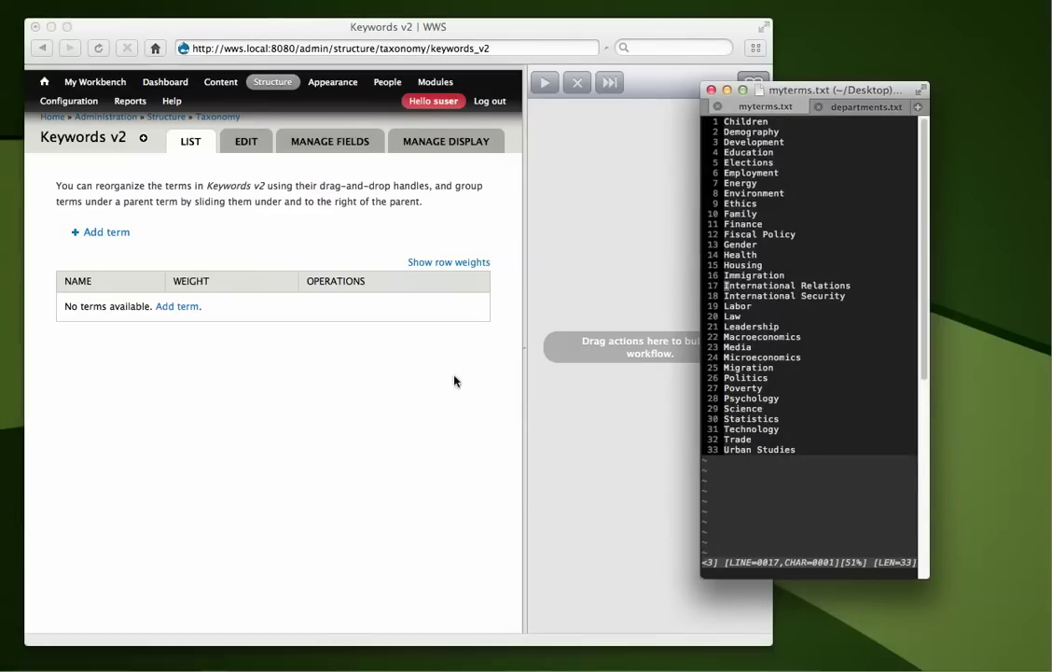
key(super+Tab)
Create and save a Keywords v2 term named 'Children'
click(186, 309)
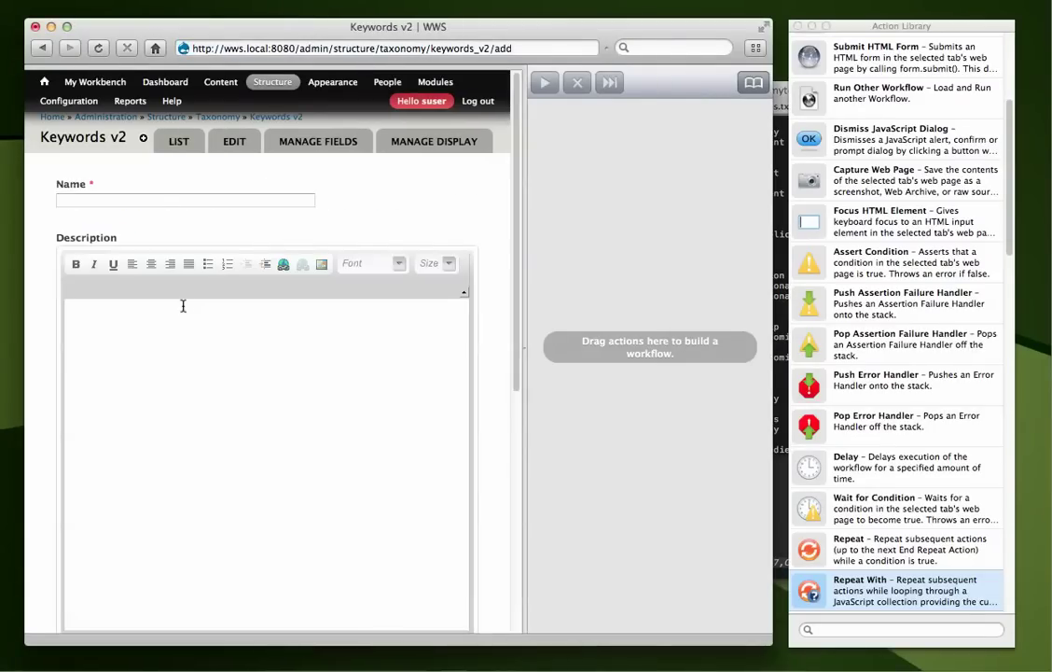
click(152, 200)
text(Children)
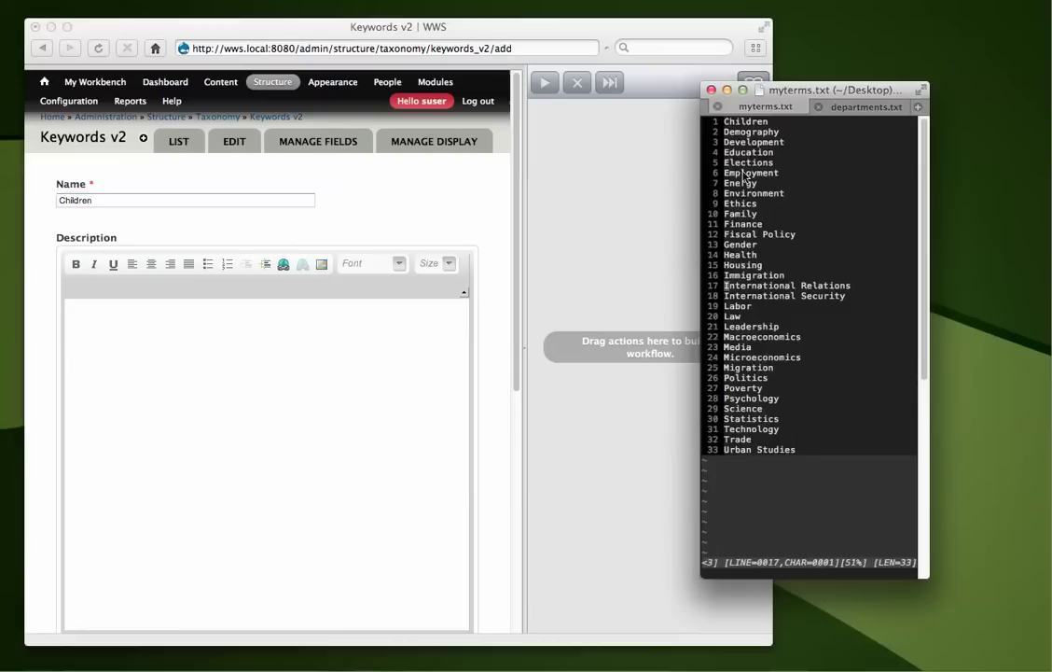
scroll(259, 348, down, 10)
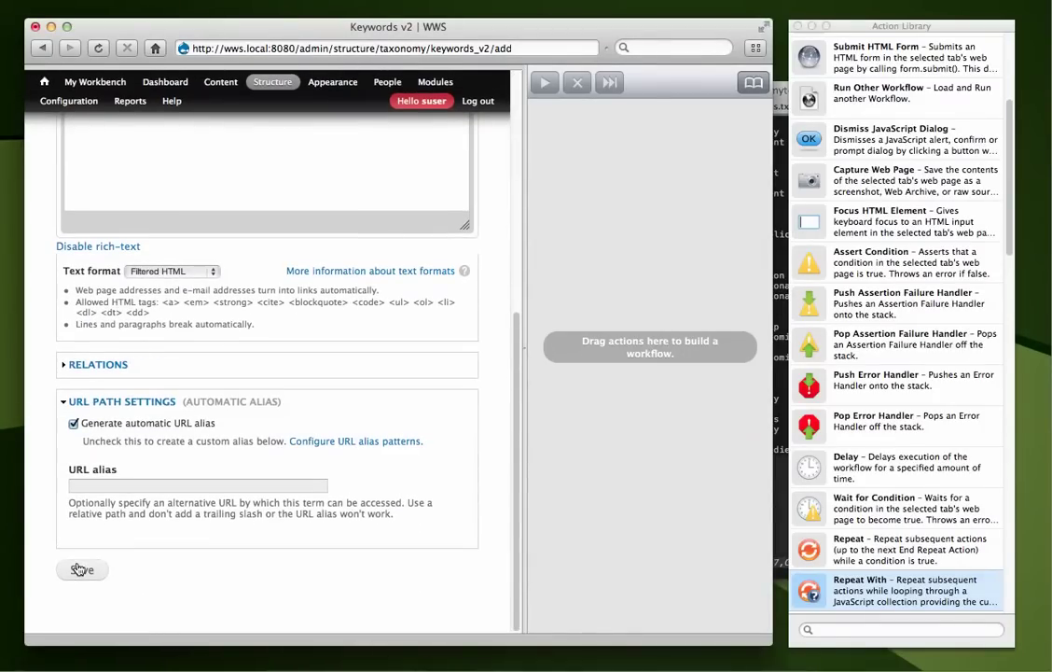
click(82, 570)
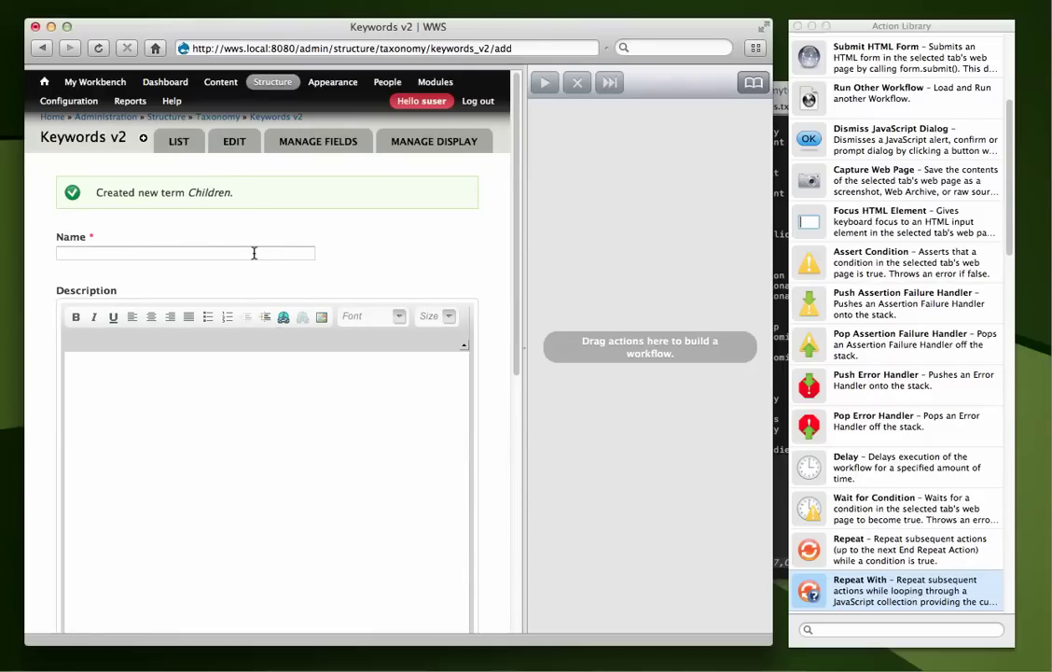
Delete the Children term and refresh the now-empty Keywords v2 term list
click(184, 147)
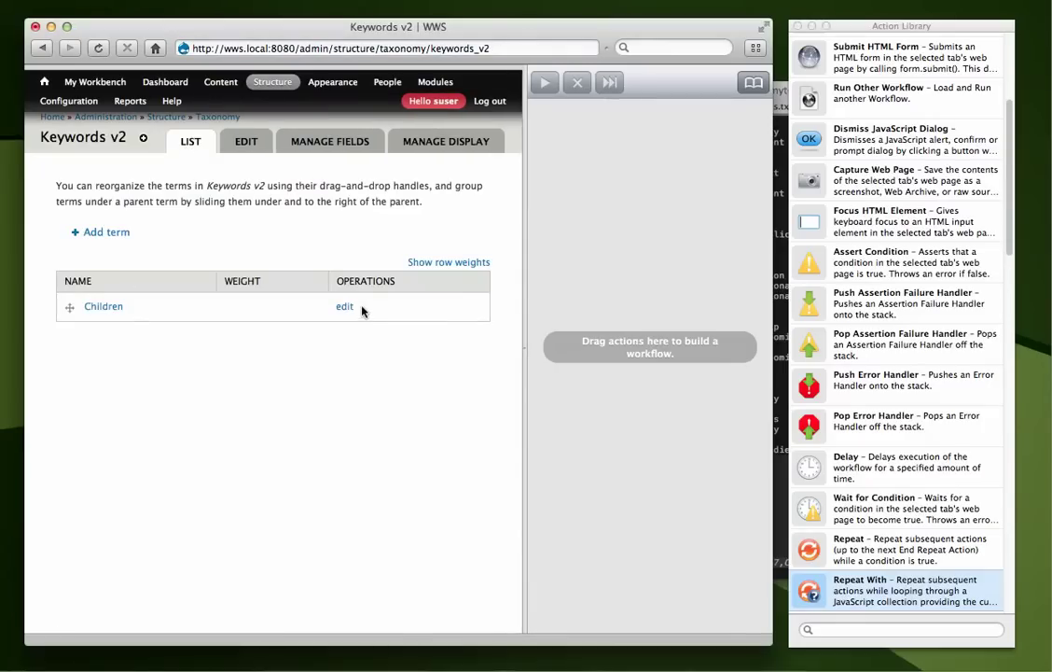
click(345, 307)
scroll(149, 354, down, 10)
click(150, 568)
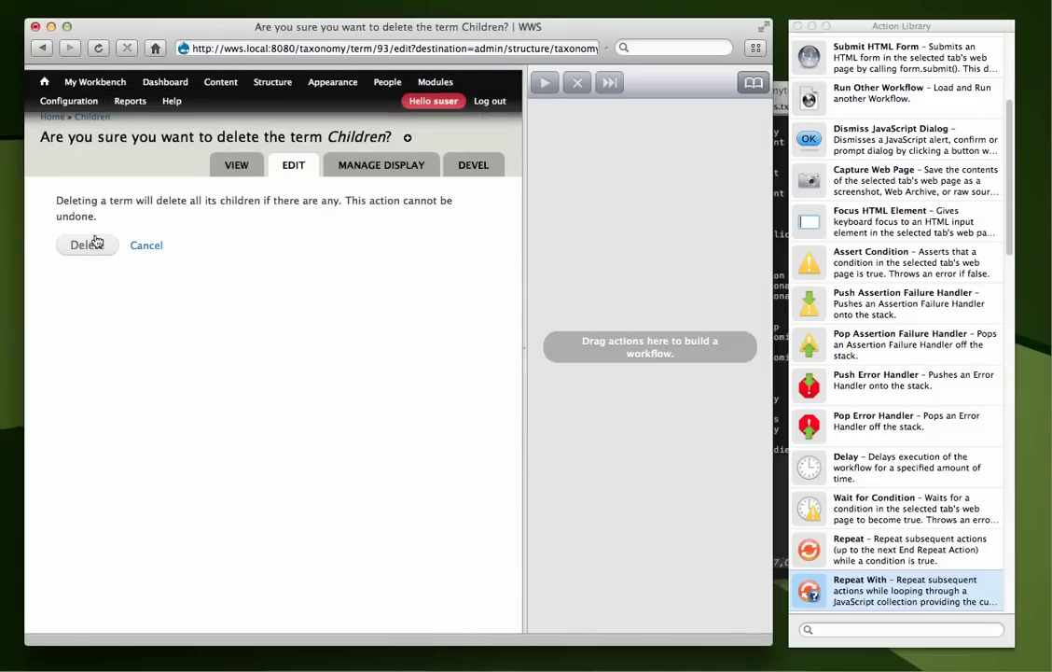
click(88, 248)
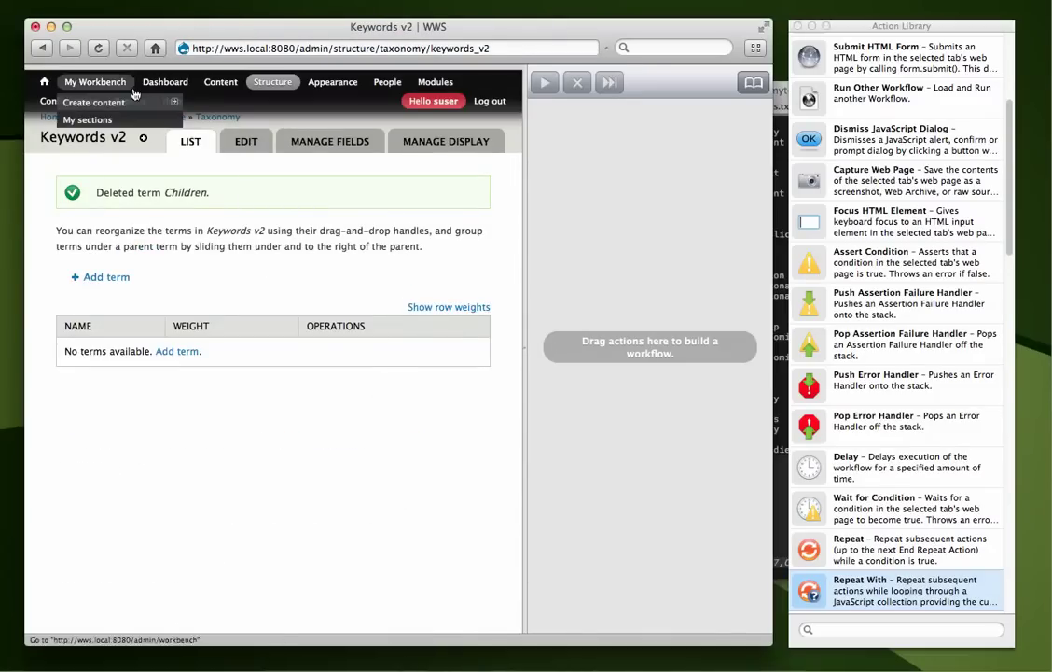
click(93, 44)
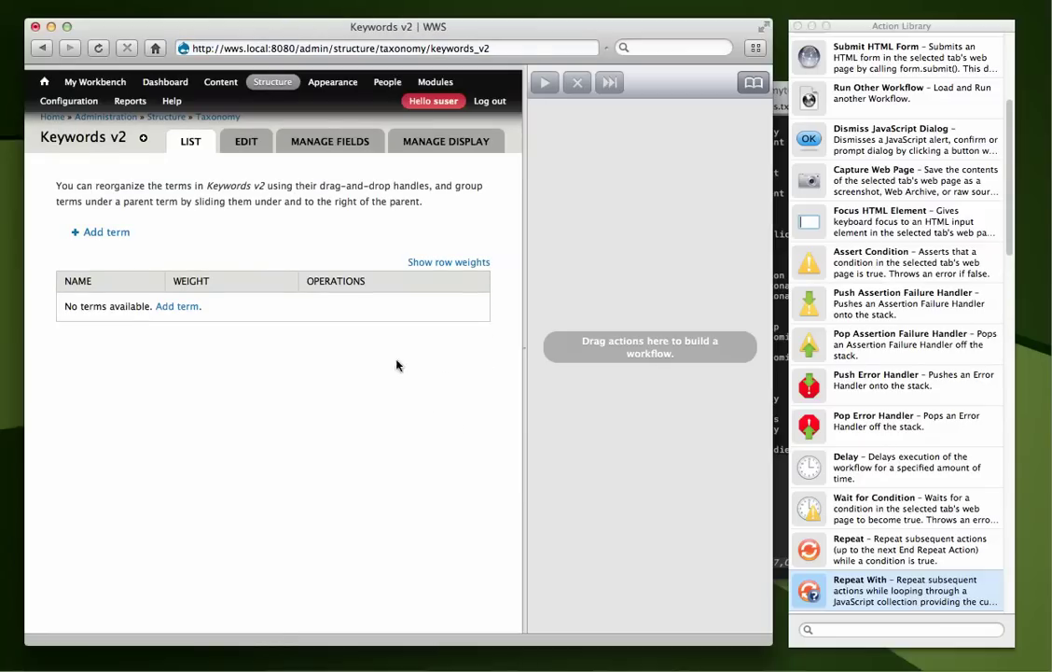
Place a Repeat With loop and its closing End Repeat at the start of the workflow
scroll(847, 344, down, 5)
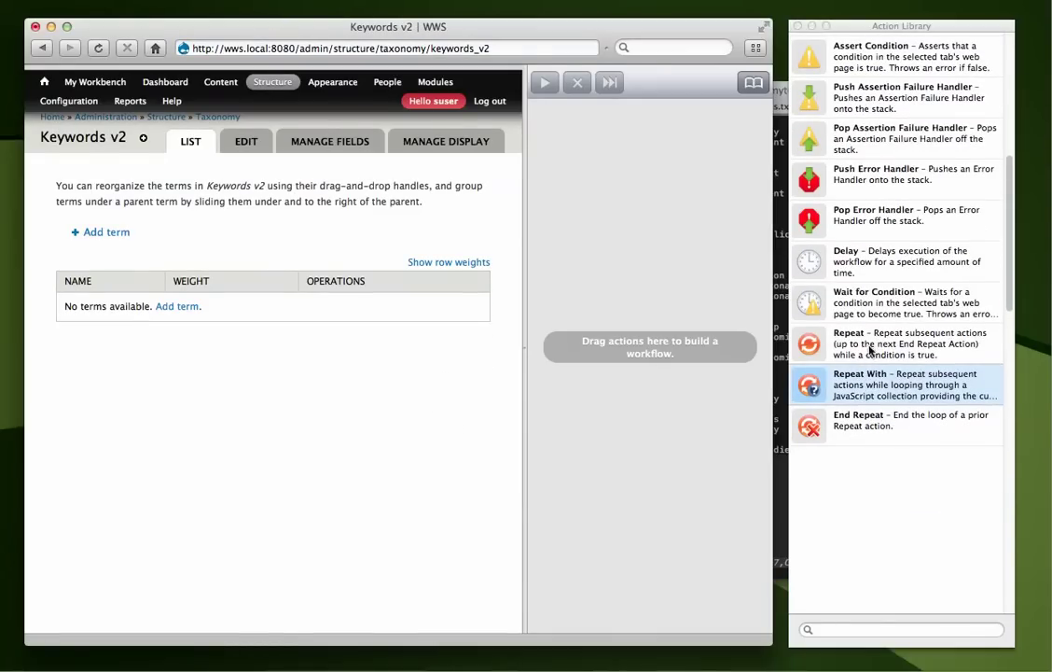
drag(882, 386, 621, 178)
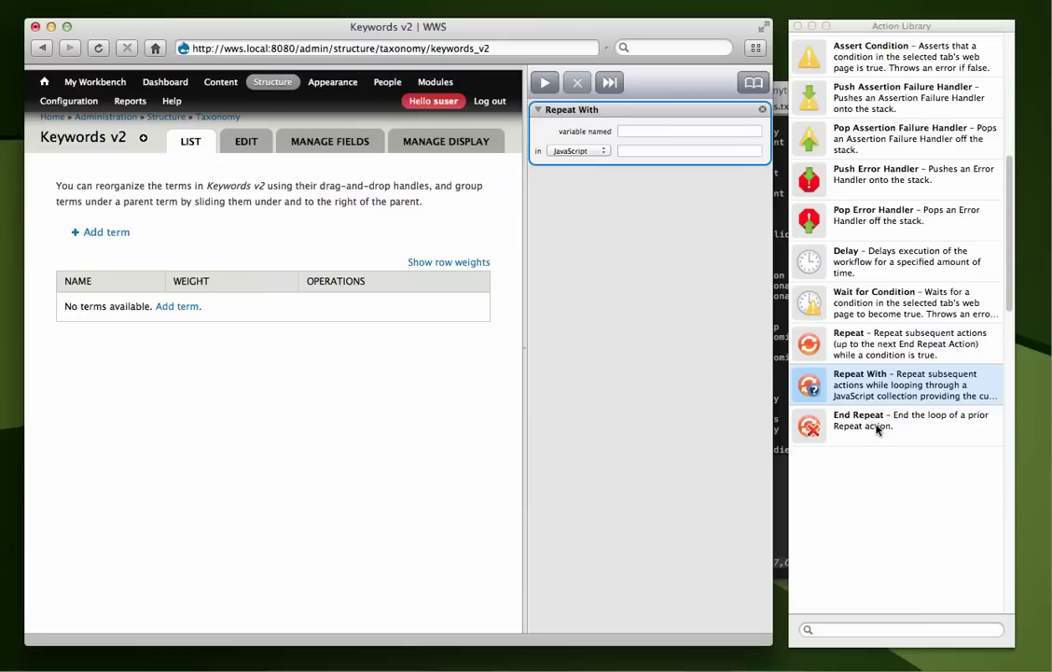
drag(874, 427, 644, 319)
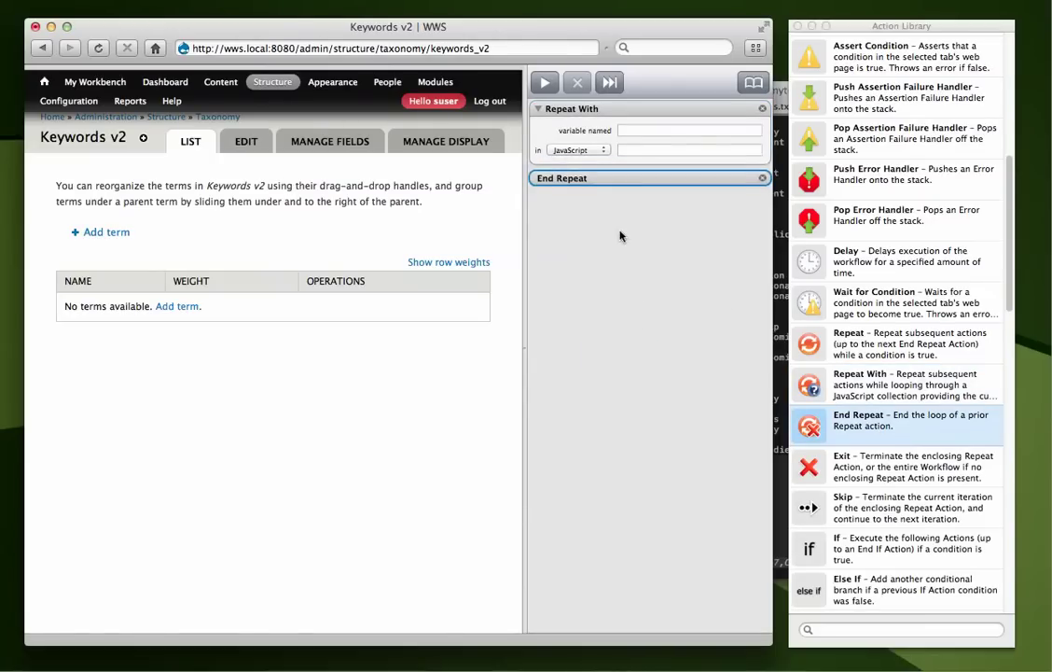
Name the loop variable term_name and make it iterate over the lines of myterms.txt
click(638, 133)
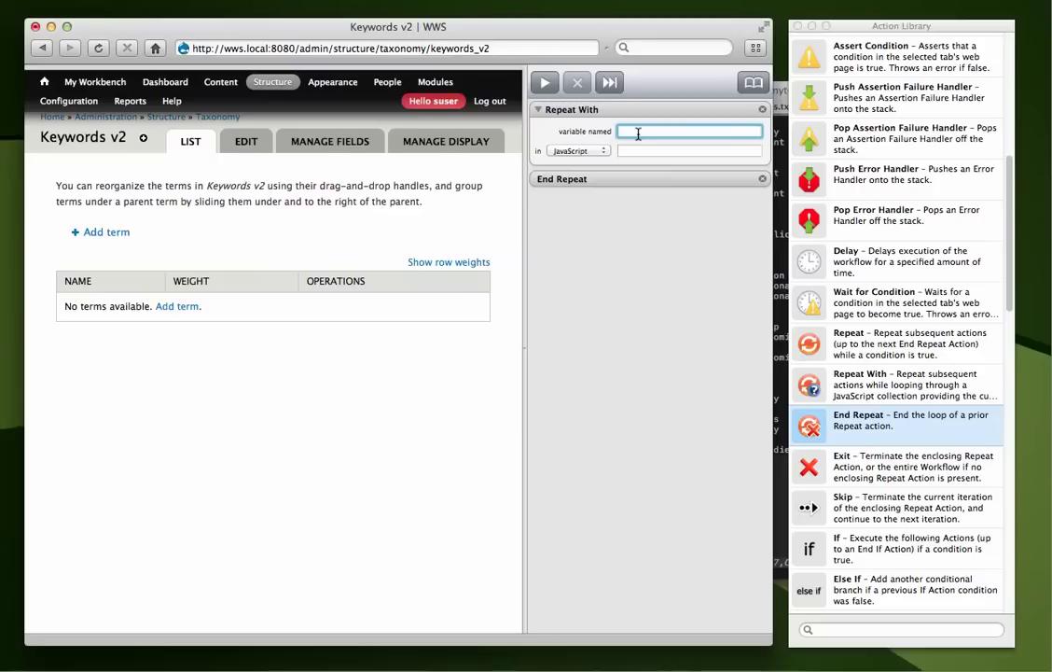
text(term_name)
click(578, 150)
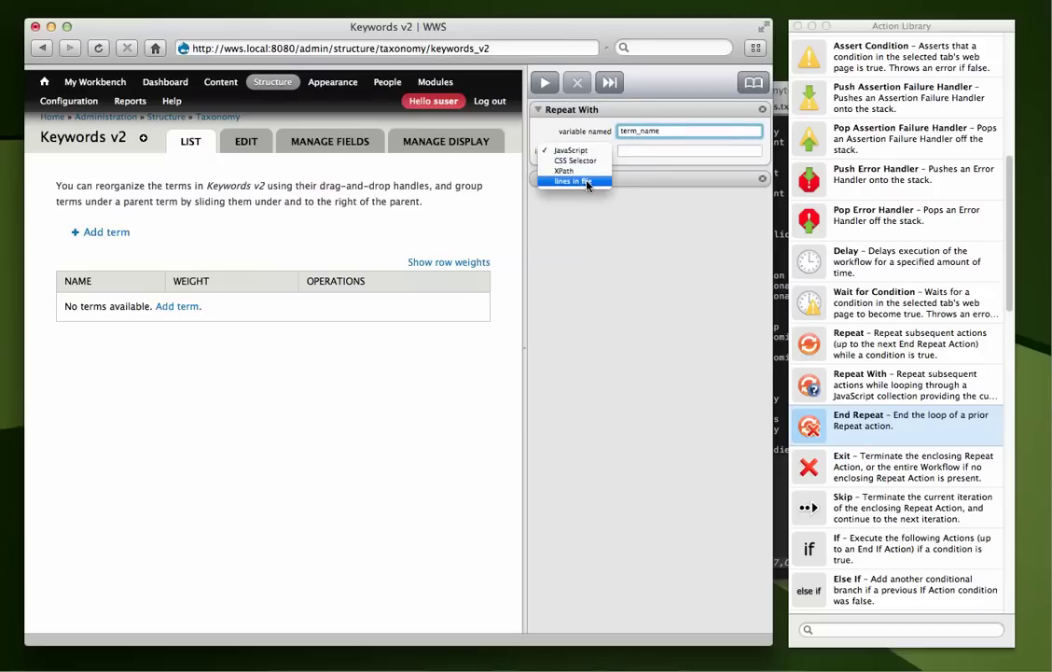
click(587, 181)
click(735, 149)
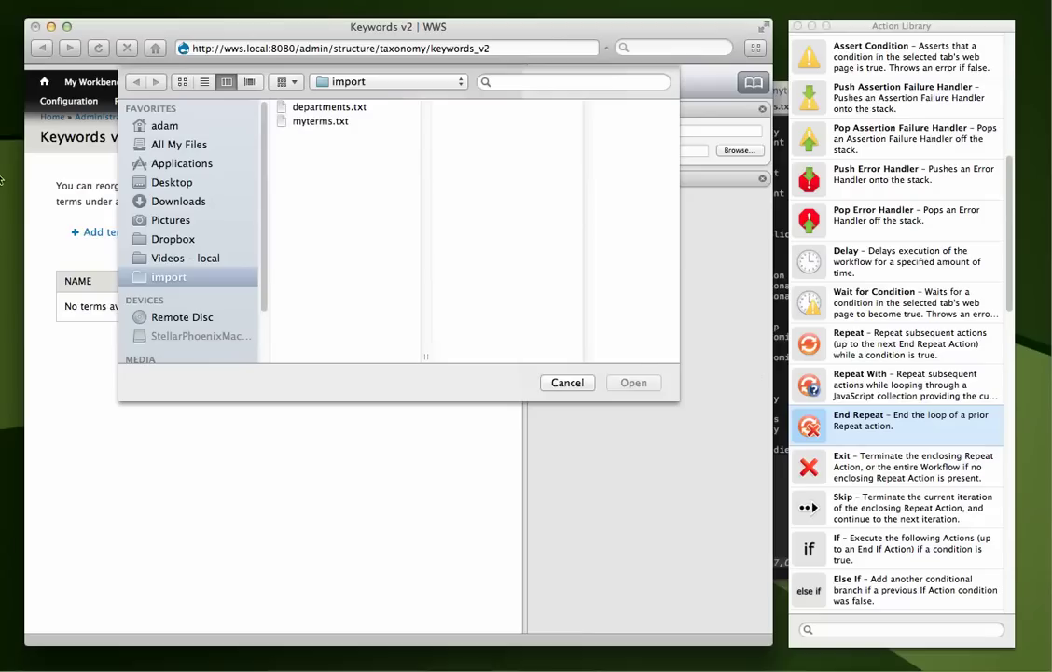
double_click(312, 122)
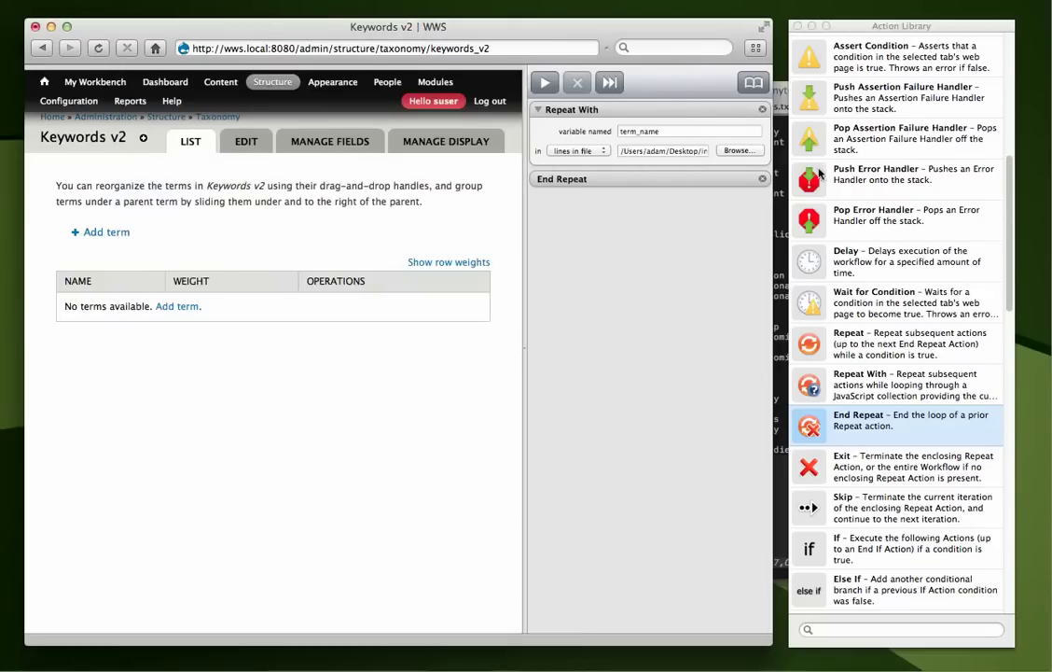
click(780, 233)
click(663, 275)
On a fresh add-term form, add a loop step setting edit-name to ${term_name}
click(201, 312)
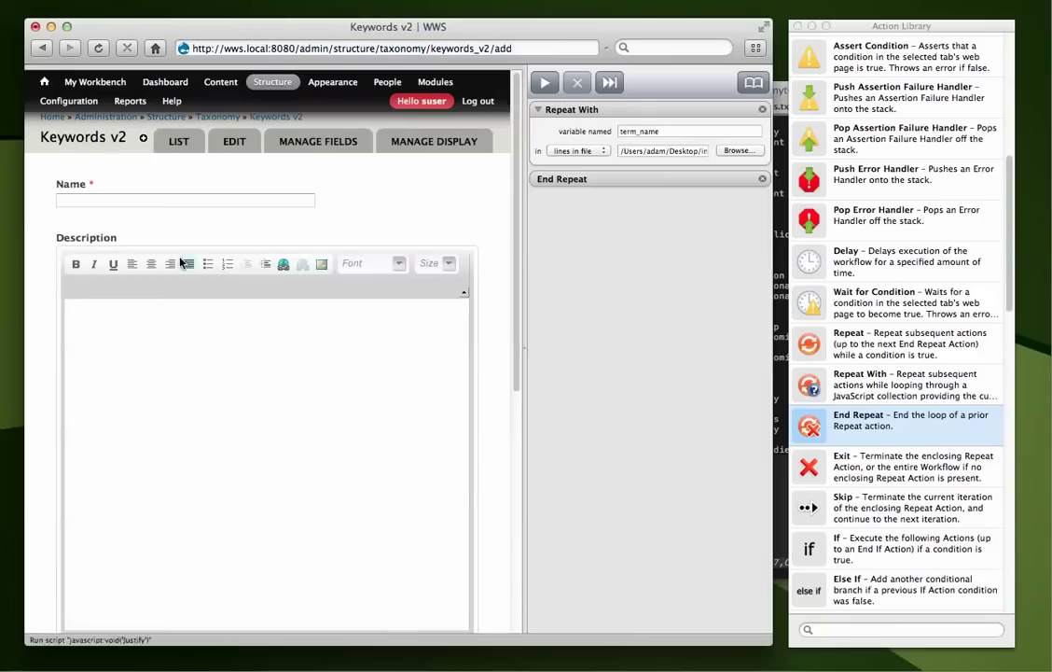
scroll(937, 341, up, 5)
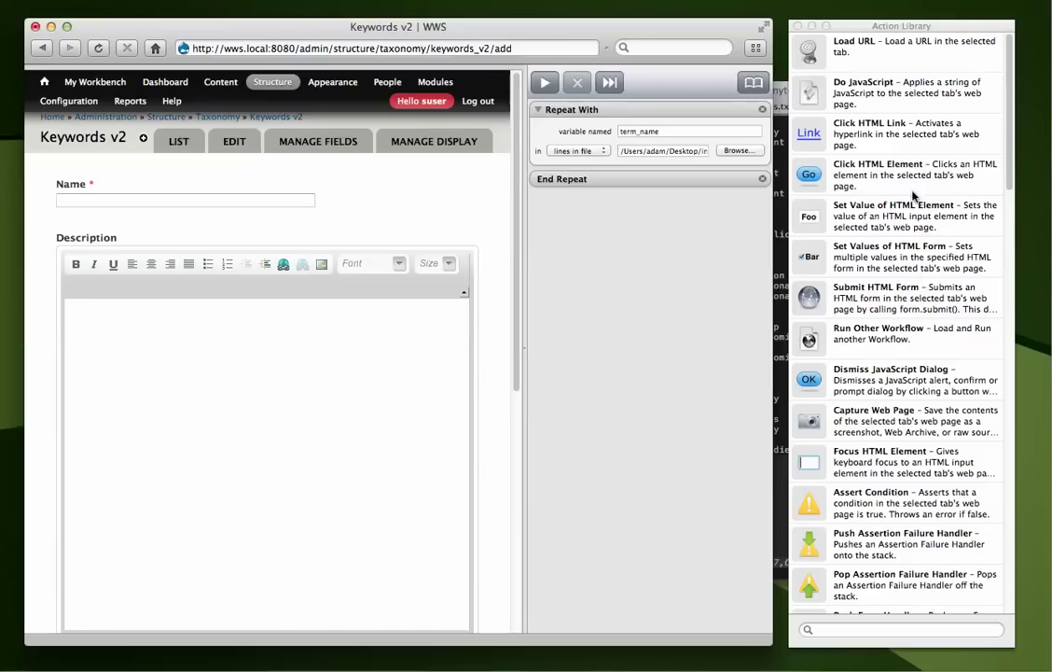
drag(872, 221, 547, 152)
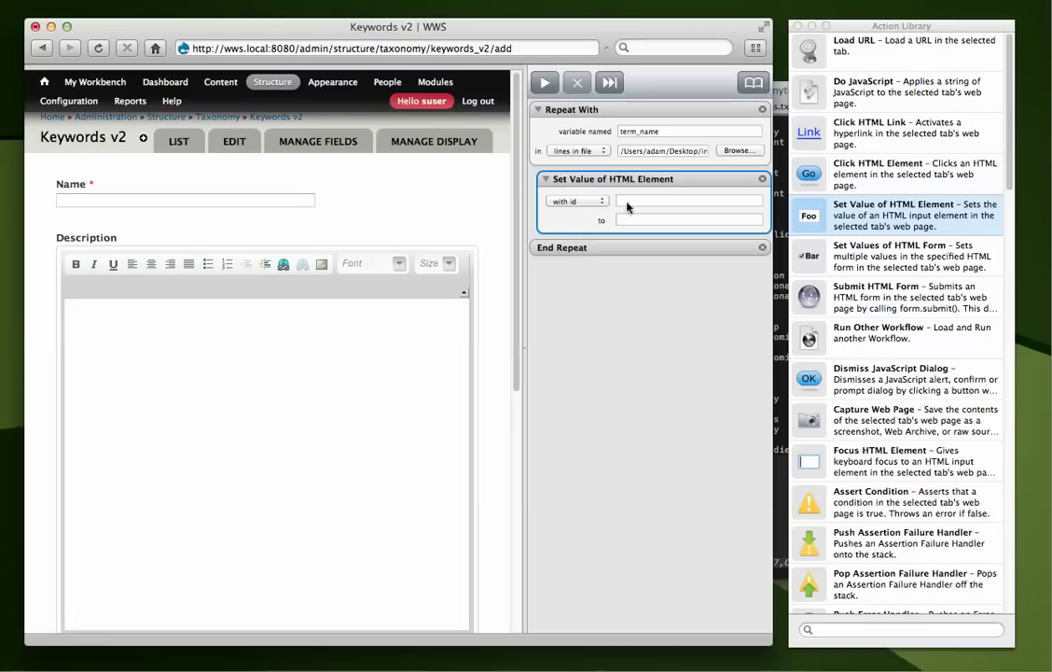
click(665, 202)
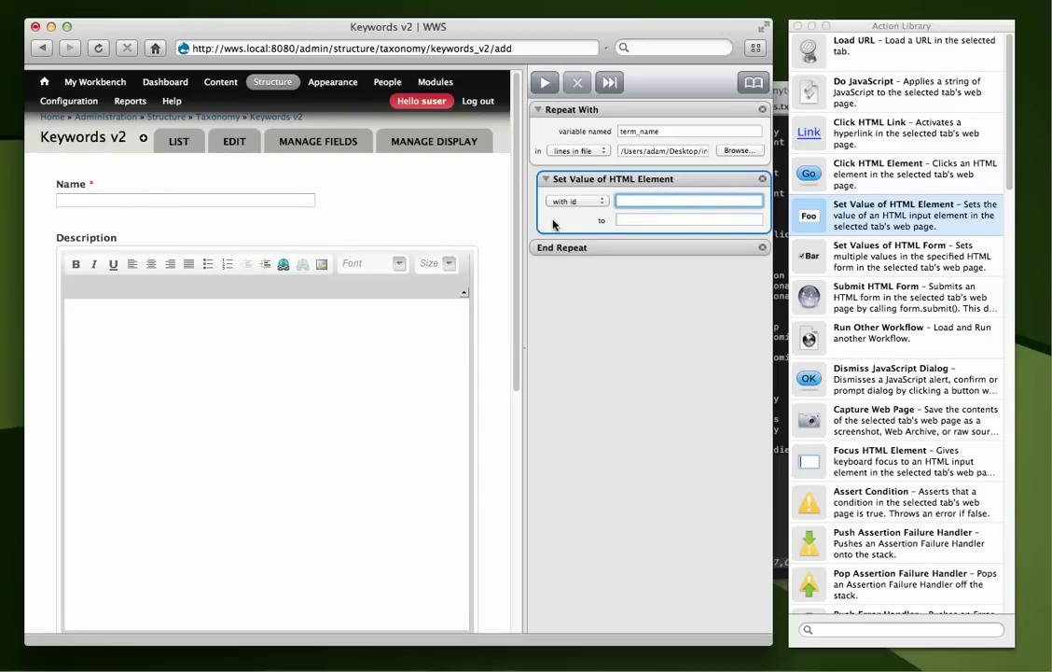
drag(560, 221, 266, 201)
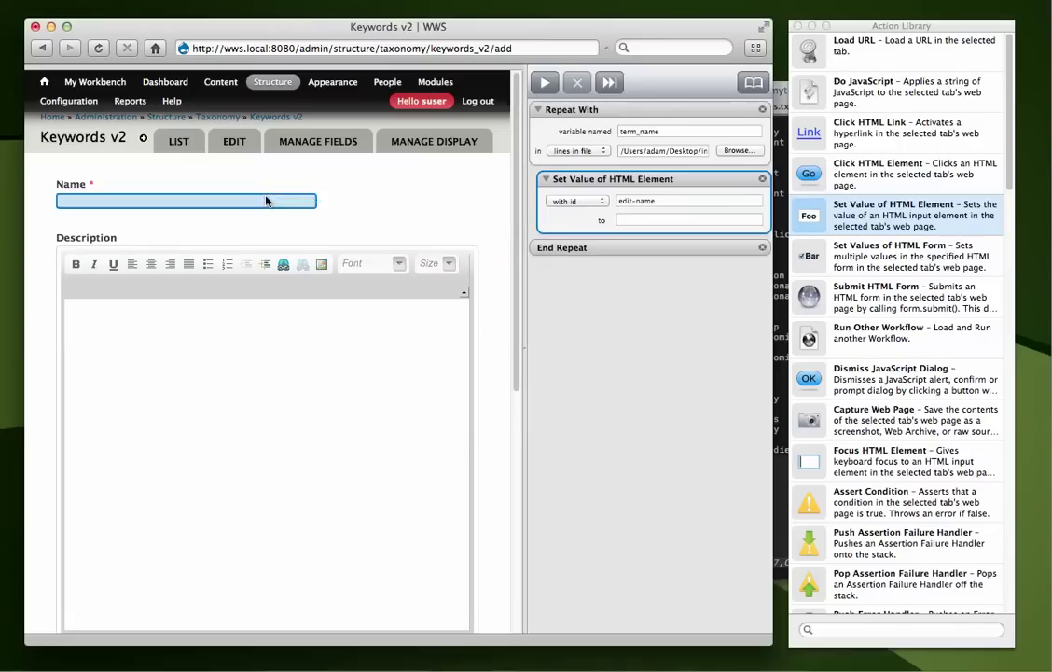
click(651, 220)
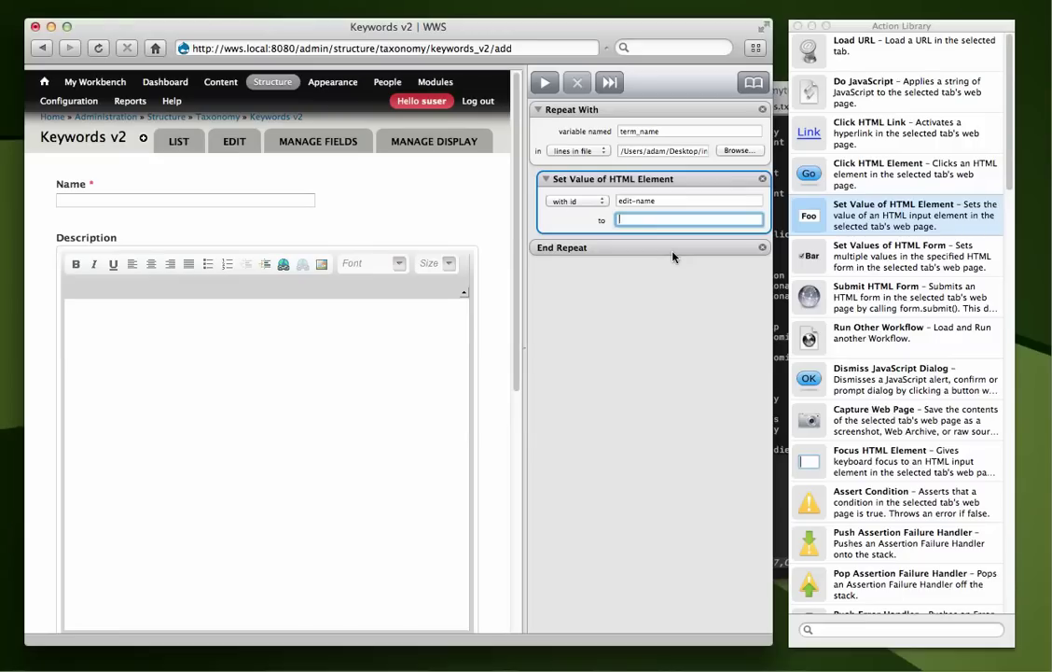
text(${term_name)
click(655, 281)
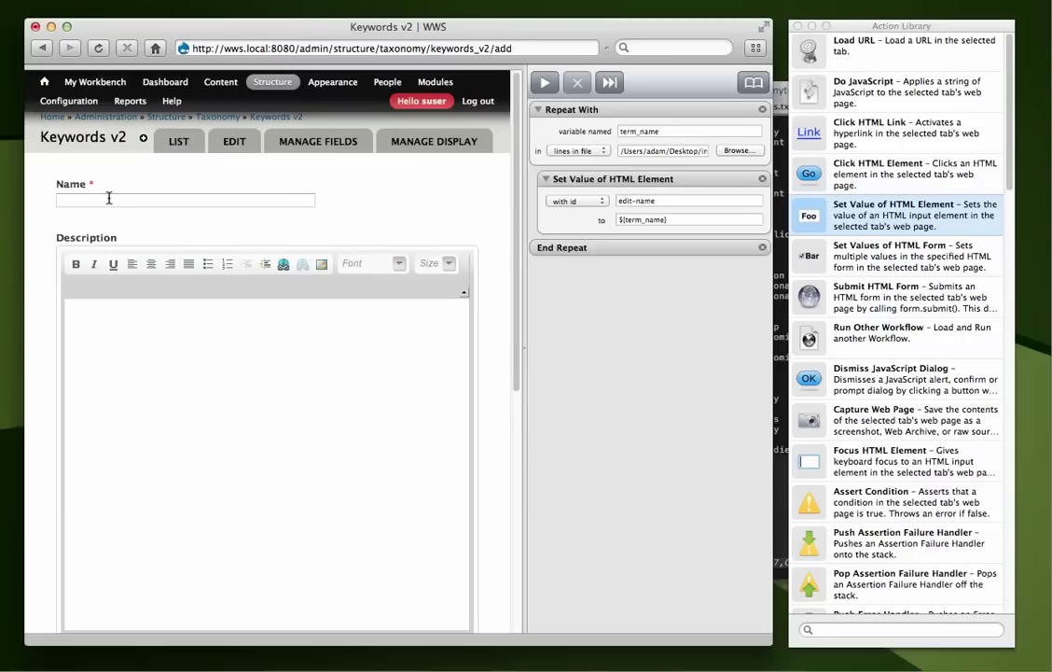
Test-run the workflow until 'Education' fills the Name field, then stop it
click(543, 84)
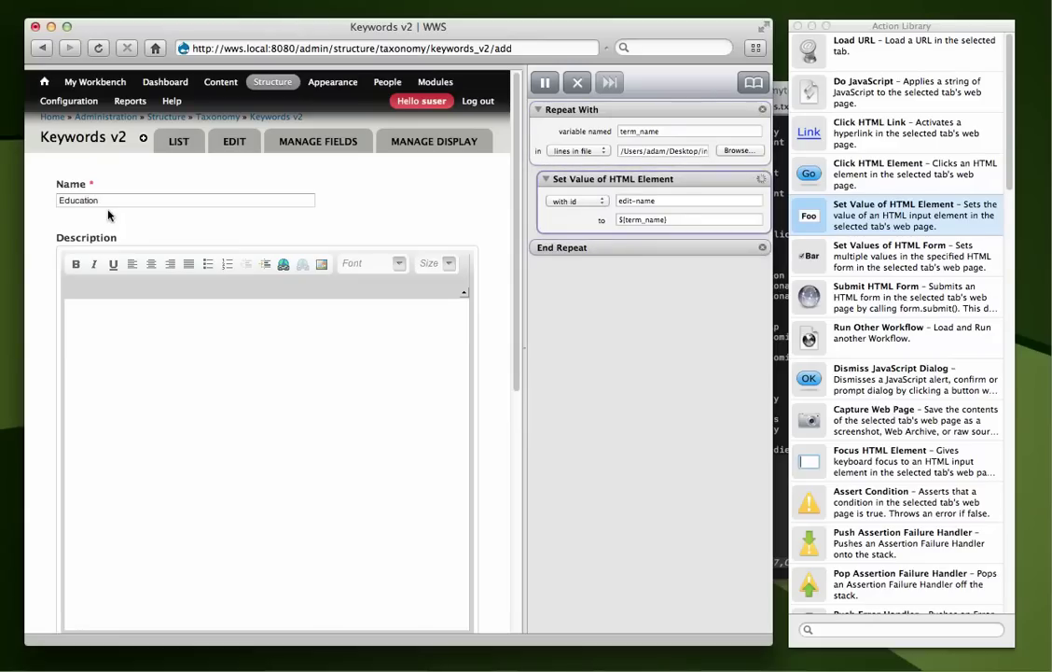
click(579, 84)
click(637, 284)
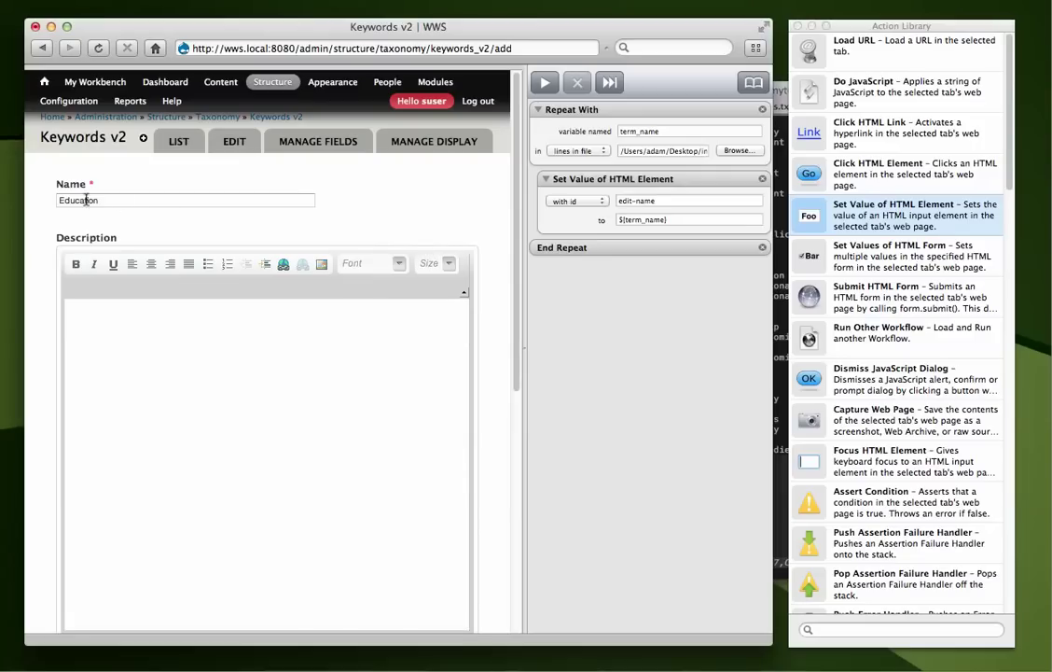
scroll(260, 316, down, 5)
scroll(191, 541, up, 6)
scroll(461, 414, down, 1)
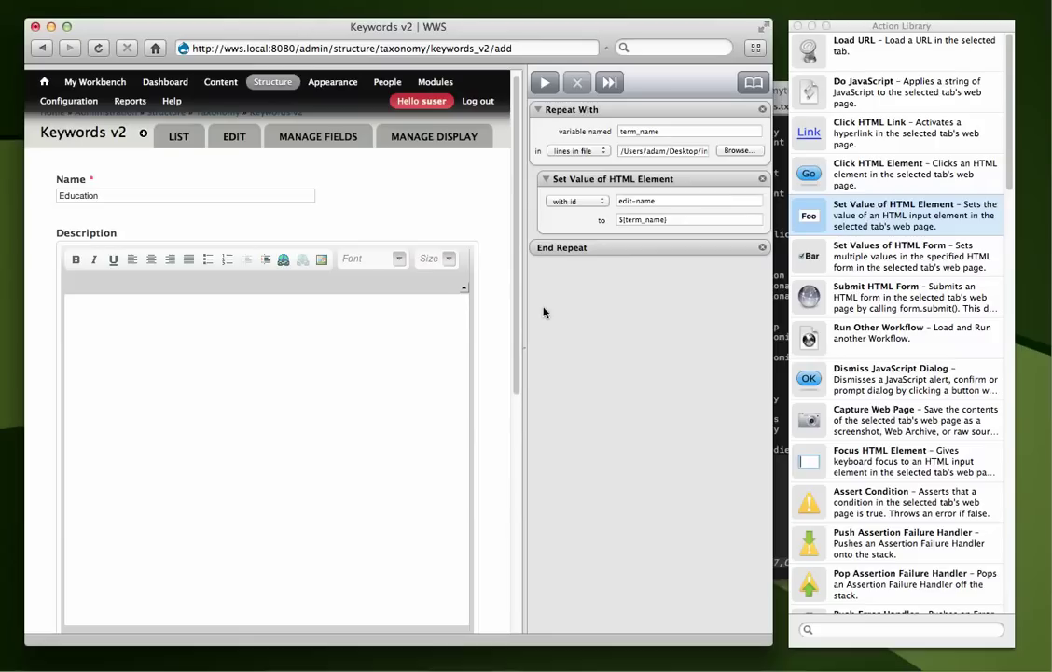
Add a Click HTML Element step targeting the Save button (edit-submit), with myterms.txt shown beside the workflow
click(802, 182)
drag(787, 198, 709, 250)
scroll(357, 309, down, 5)
drag(605, 263, 81, 576)
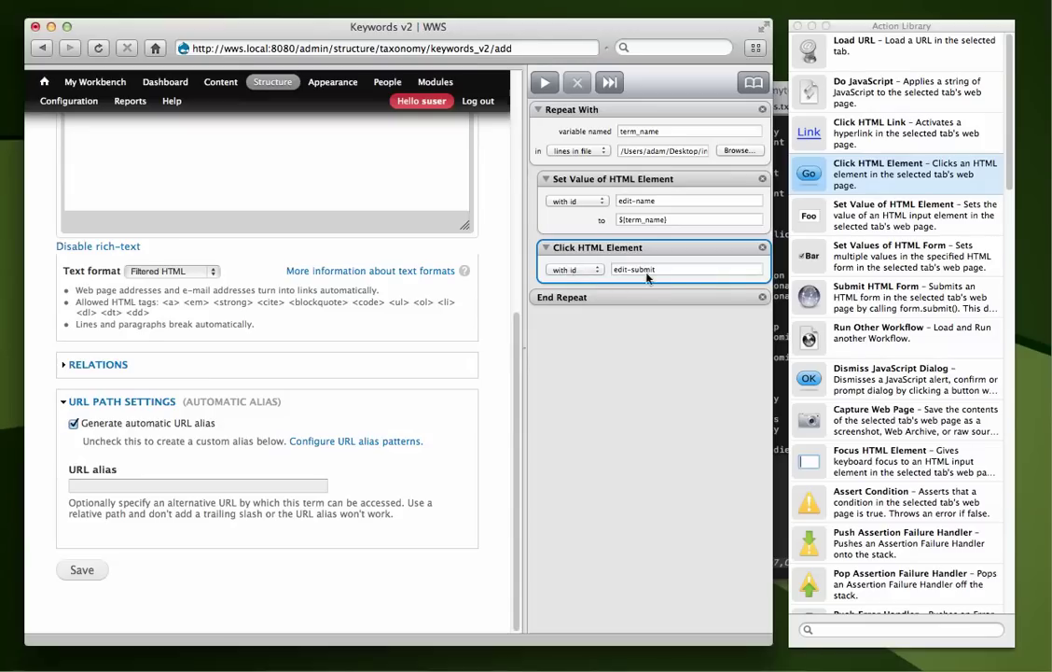
click(646, 342)
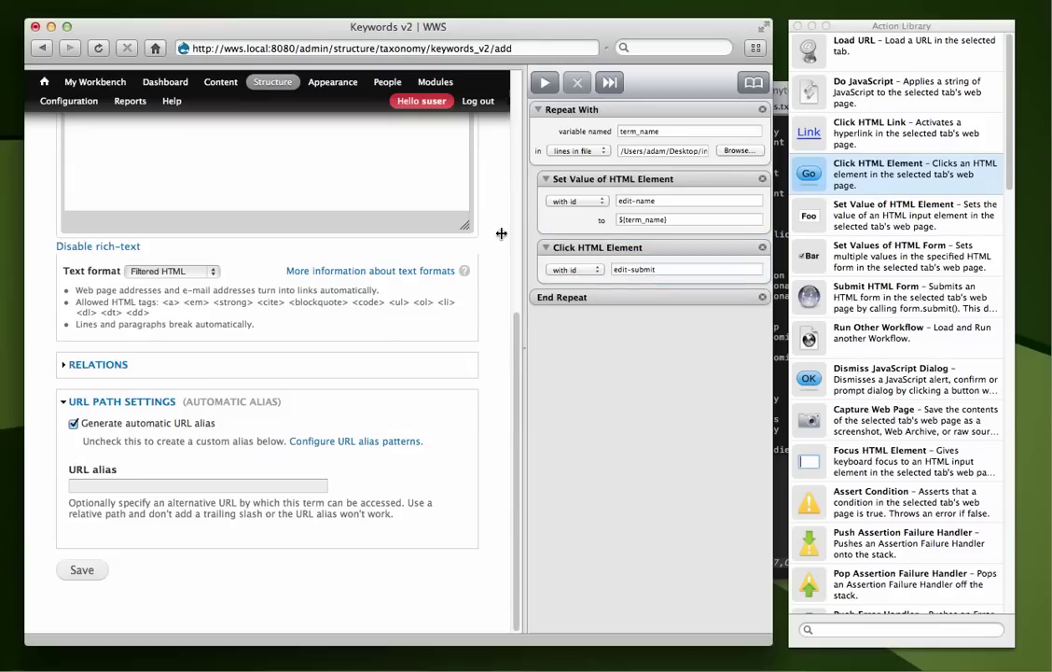
scroll(488, 242, up, 10)
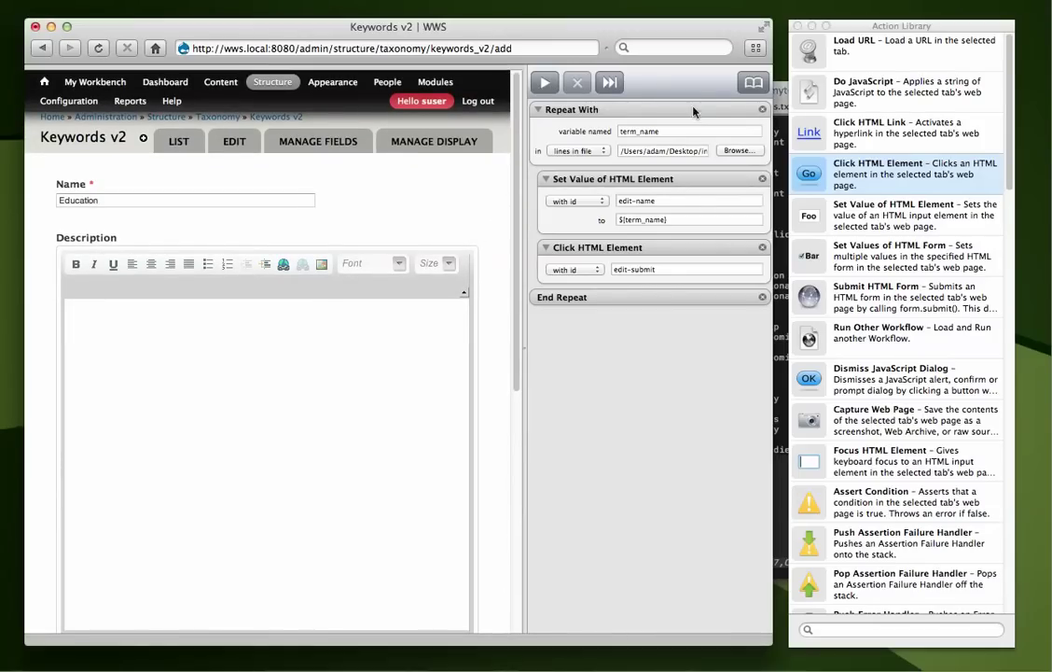
drag(787, 90, 860, 94)
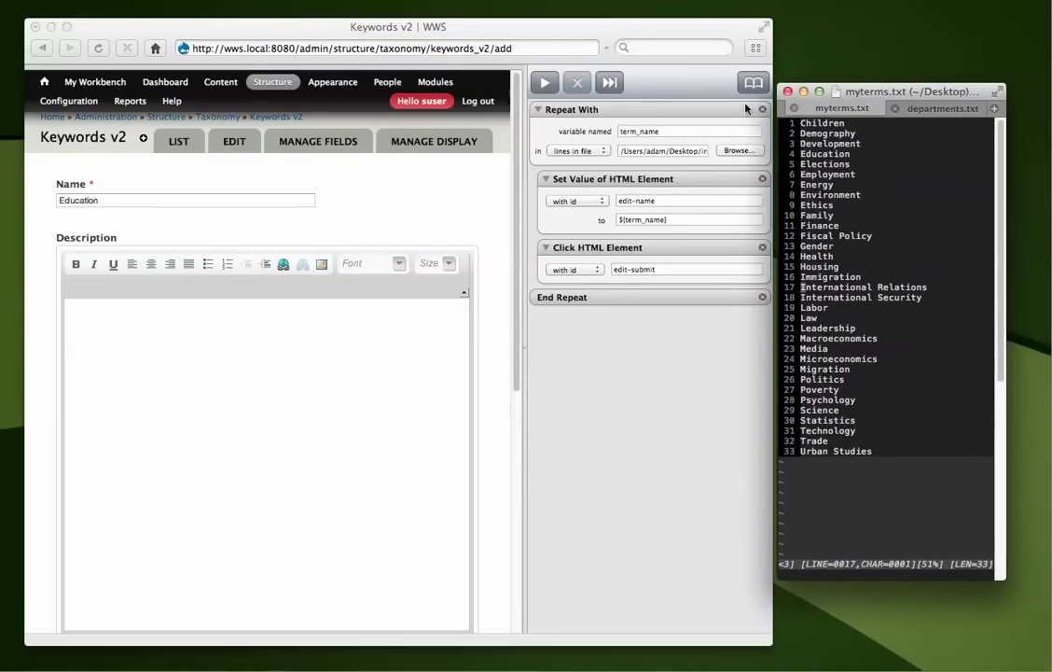
Run the full workflow to create a term from each line of myterms.txt
click(546, 84)
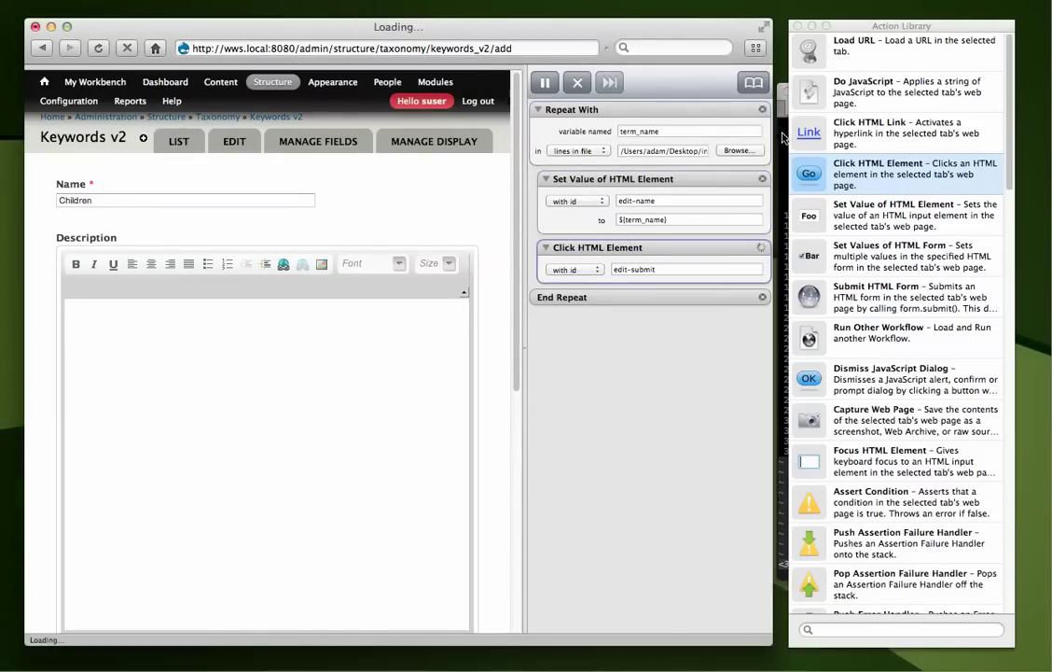